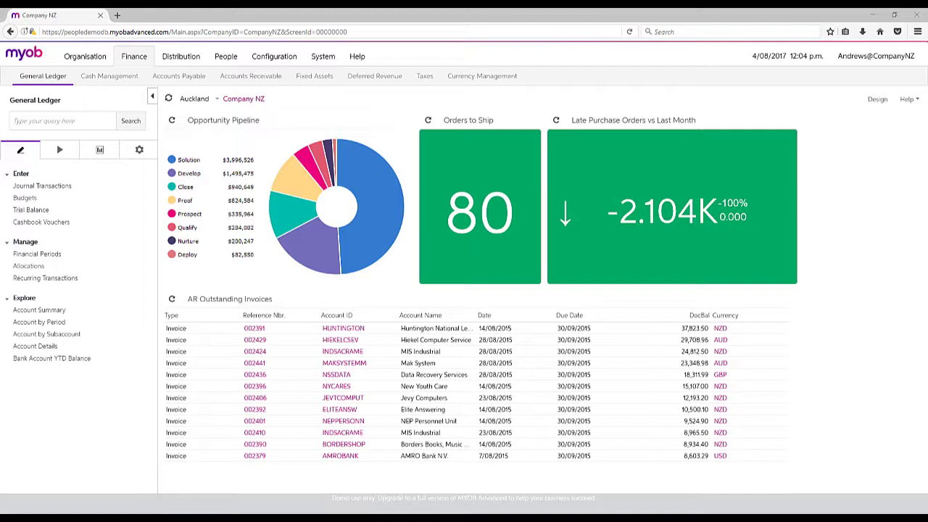
Review the General Ledger Chart Of Accounts, then bring up the Accounts Receivable setup links
click(139, 149)
click(60, 278)
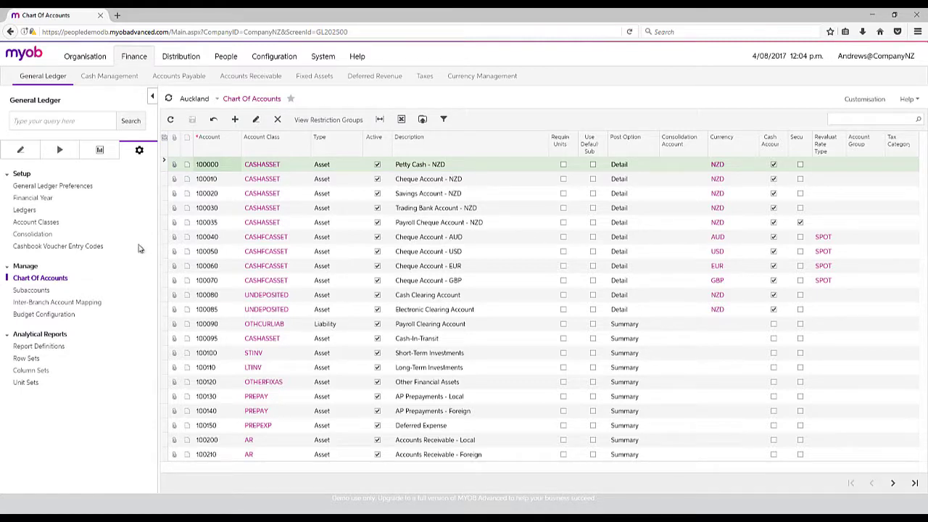
click(247, 79)
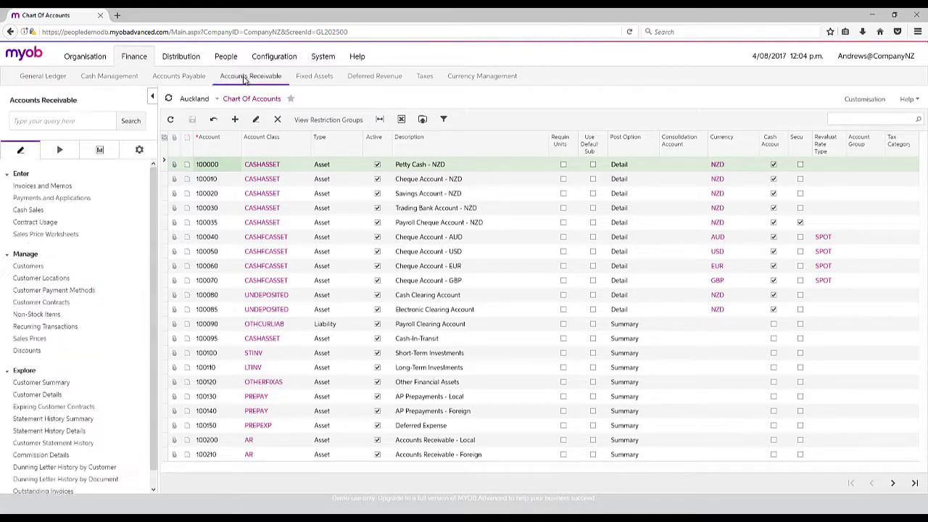
click(138, 151)
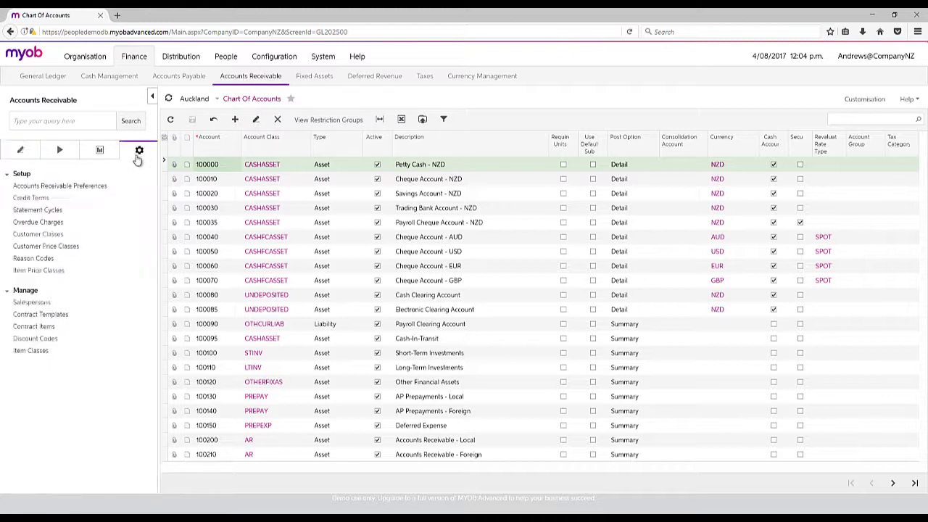
Open the EUCUST customer class's GL accounts and inspect AR account 100210
click(42, 239)
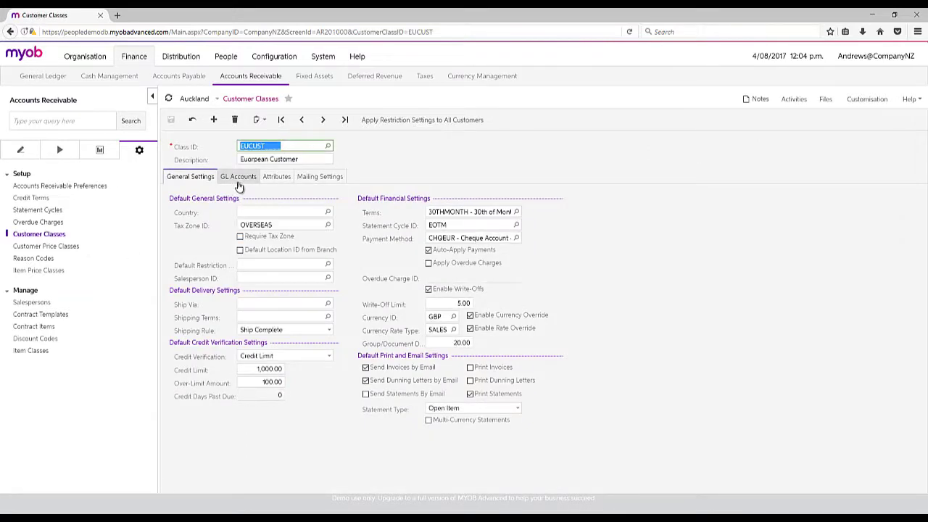
click(243, 181)
click(390, 220)
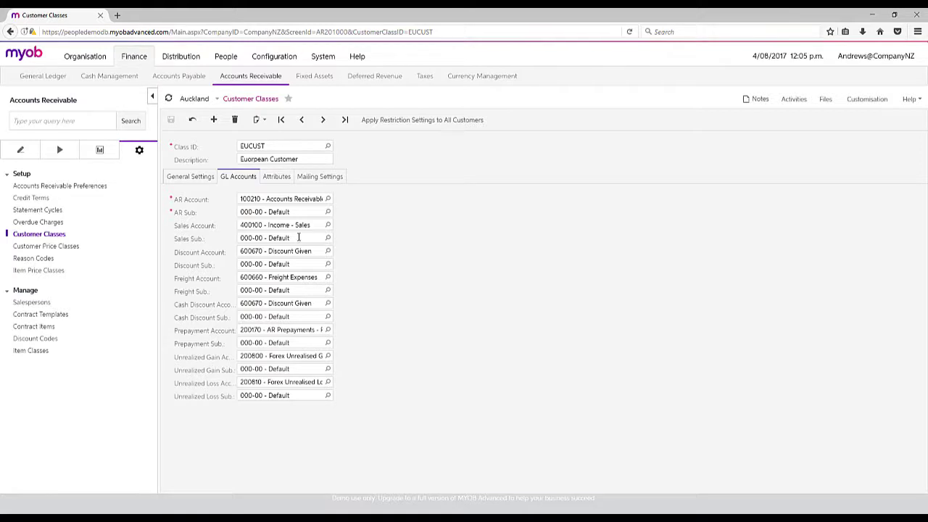
Browse the General Ledger subaccounts list, selecting CUS-CH and CUS-HW
click(28, 77)
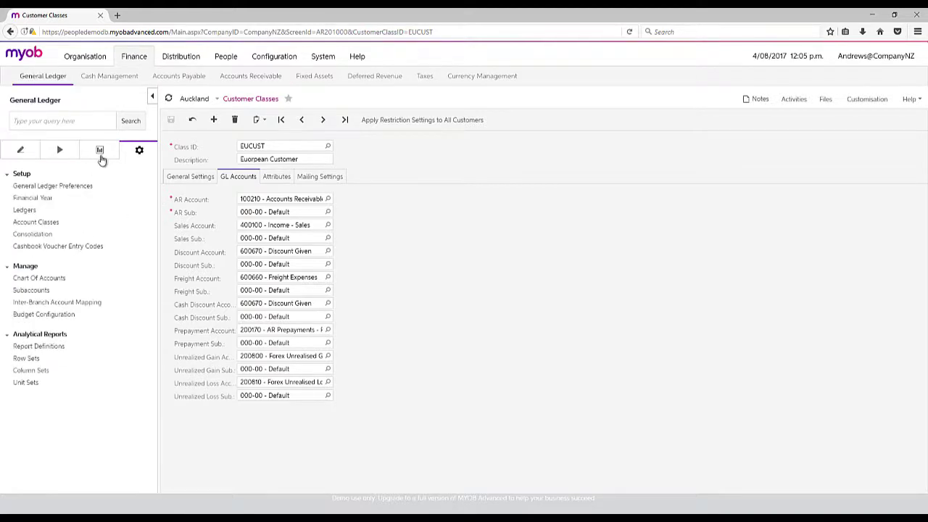
click(32, 290)
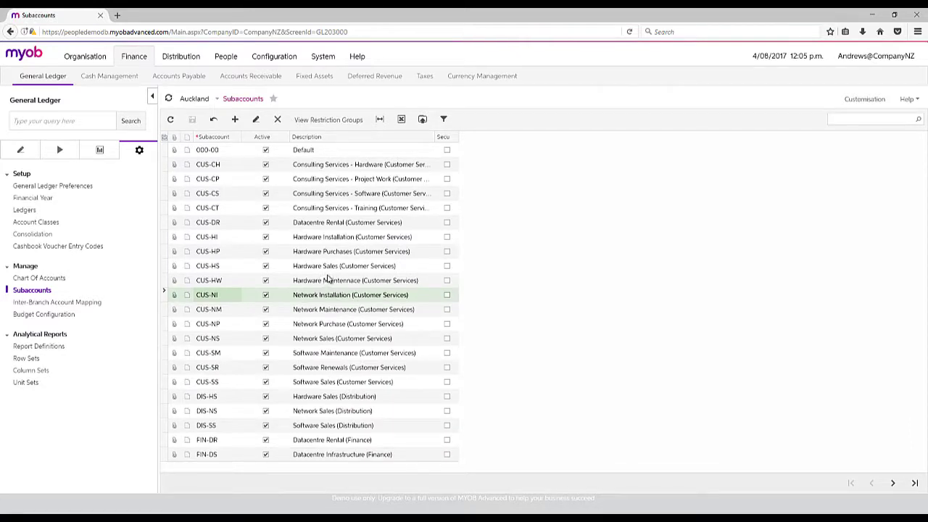
click(223, 167)
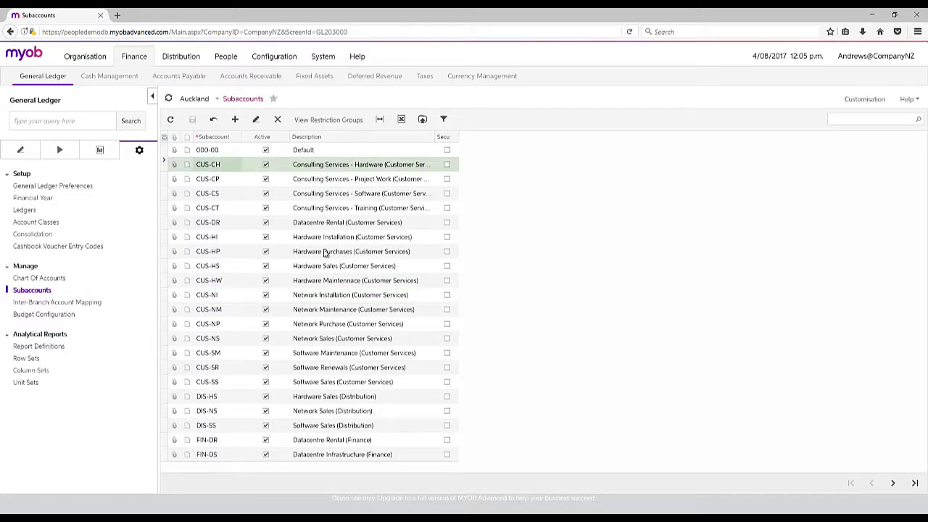
click(245, 286)
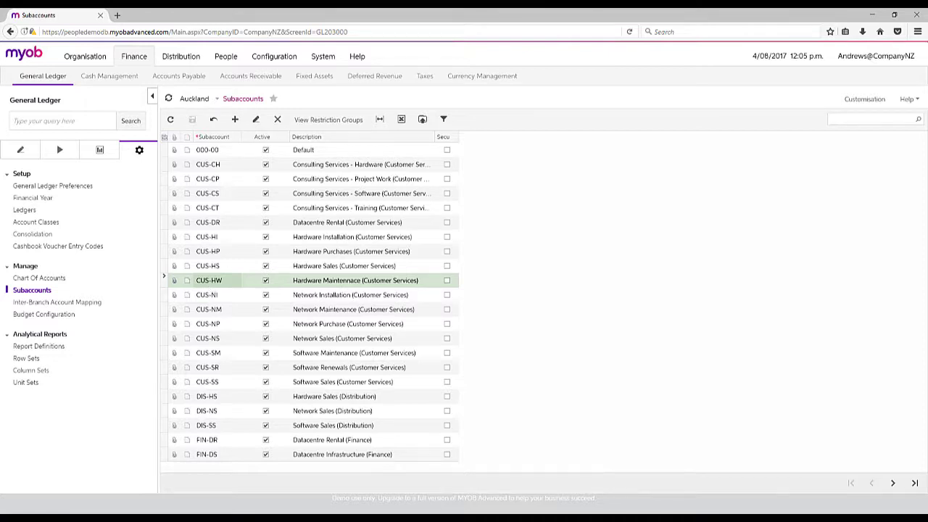
click(251, 75)
Review salesperson S002 with its 12.000000 default commission and SAL-HI sales subaccount
click(33, 303)
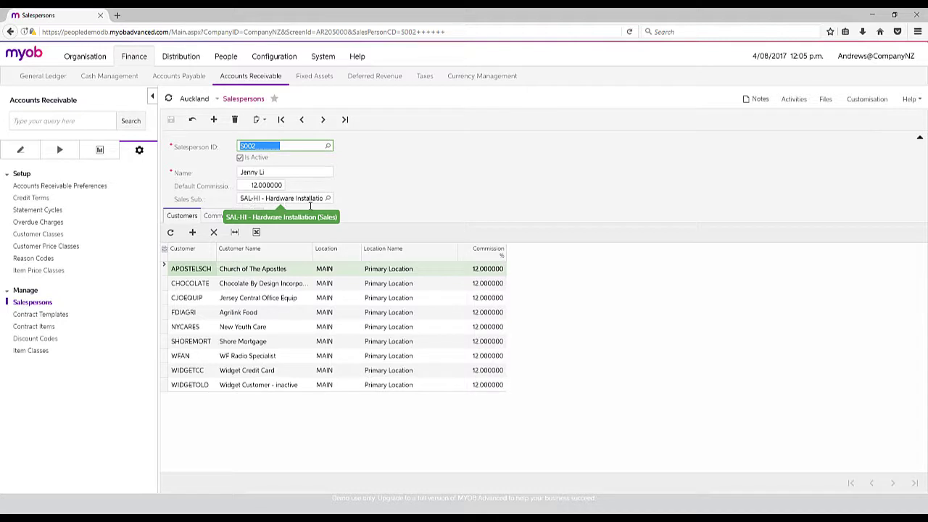
click(401, 179)
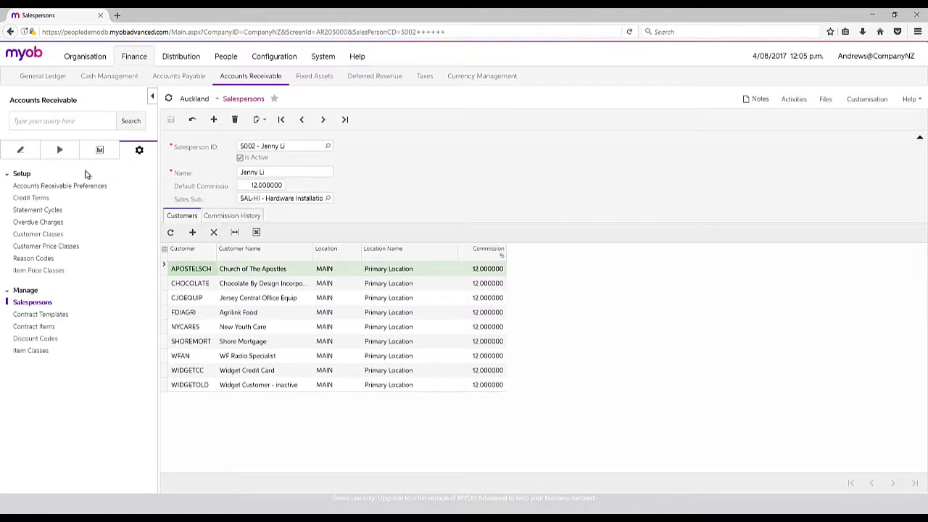
click(29, 154)
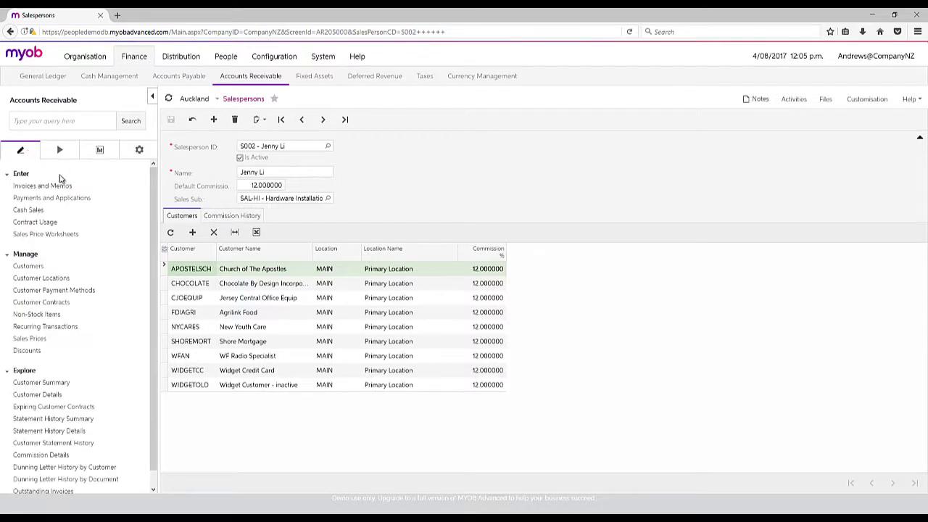
click(41, 76)
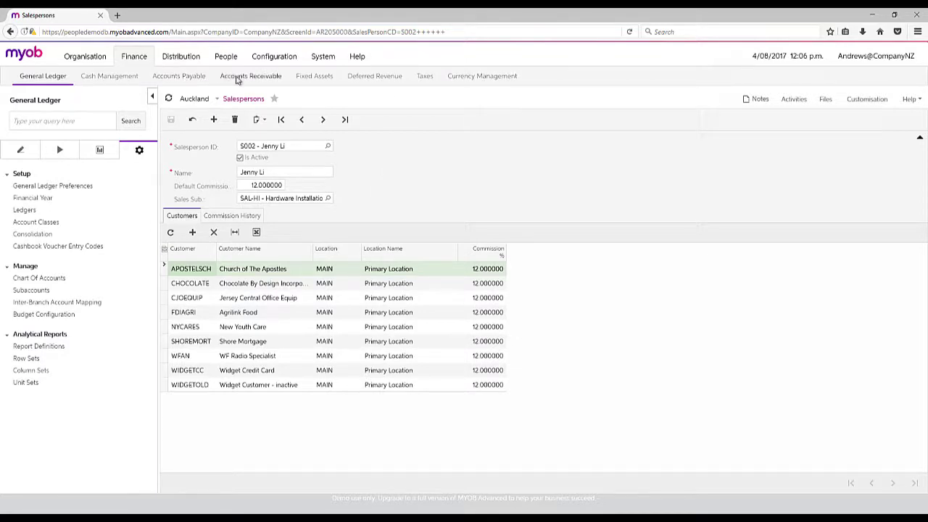
View the MAIN - Auckland Customer Summary, select AMROBANK and CARIBBEAN, and toggle Split By Currency
click(247, 76)
click(42, 383)
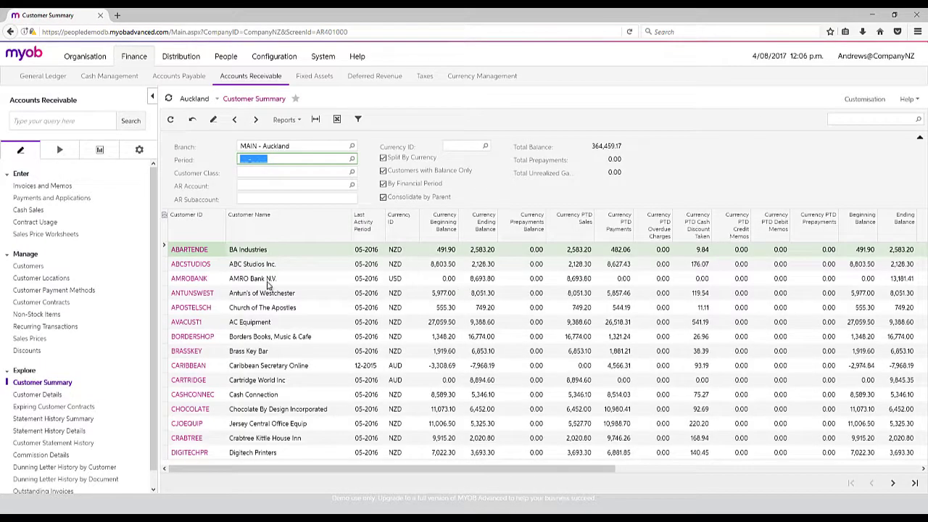
click(264, 283)
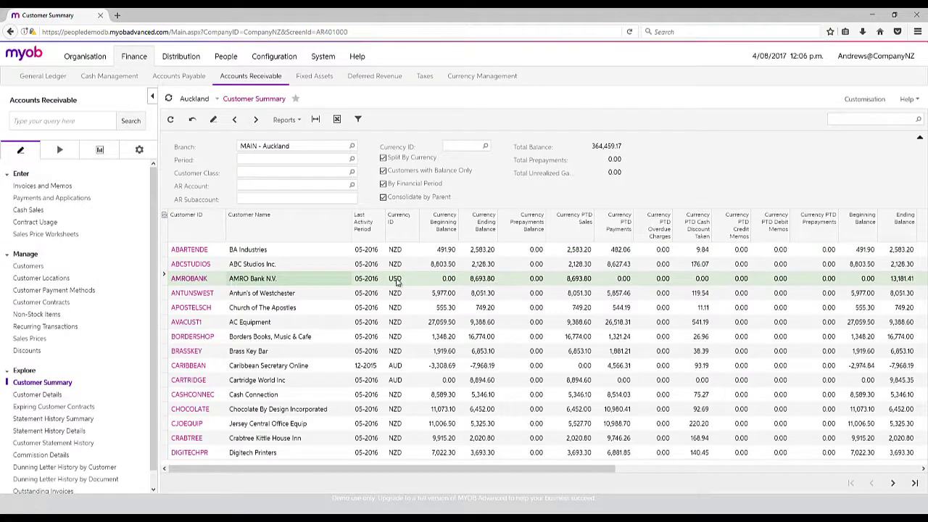
click(403, 374)
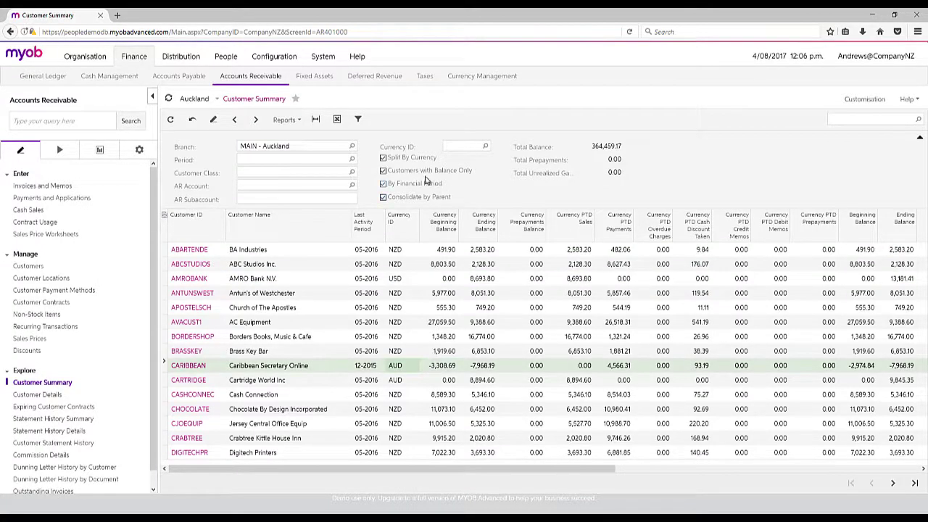
click(403, 158)
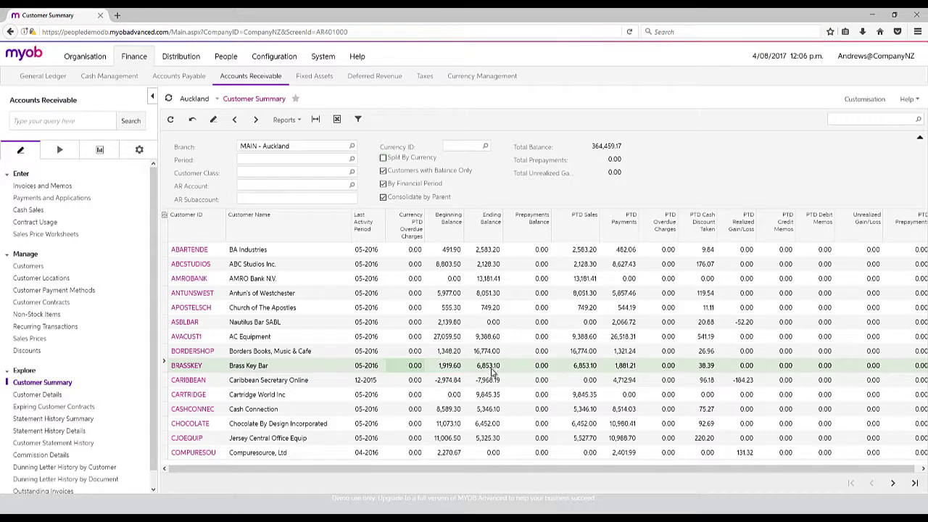
click(384, 158)
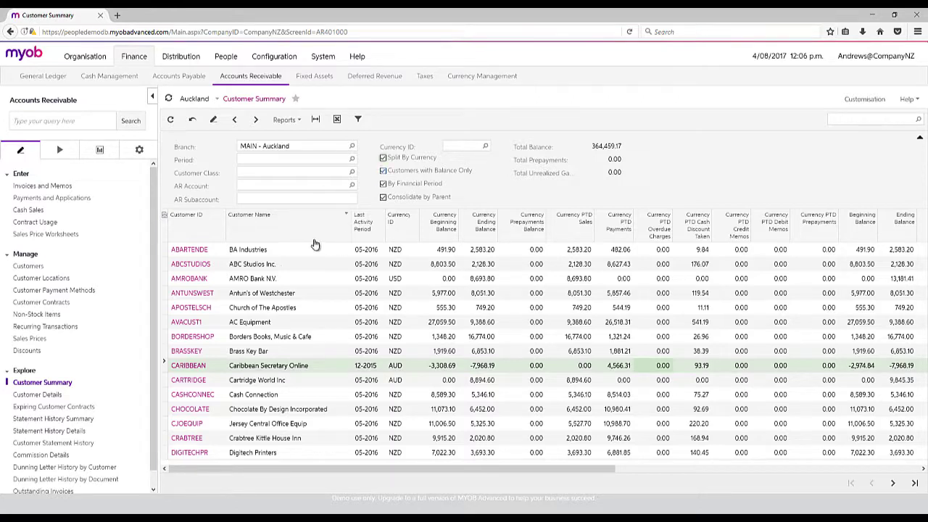
Compare the General Ledger, Accounts Payable and Accounts Receivable menus, ending on General Ledger
click(44, 76)
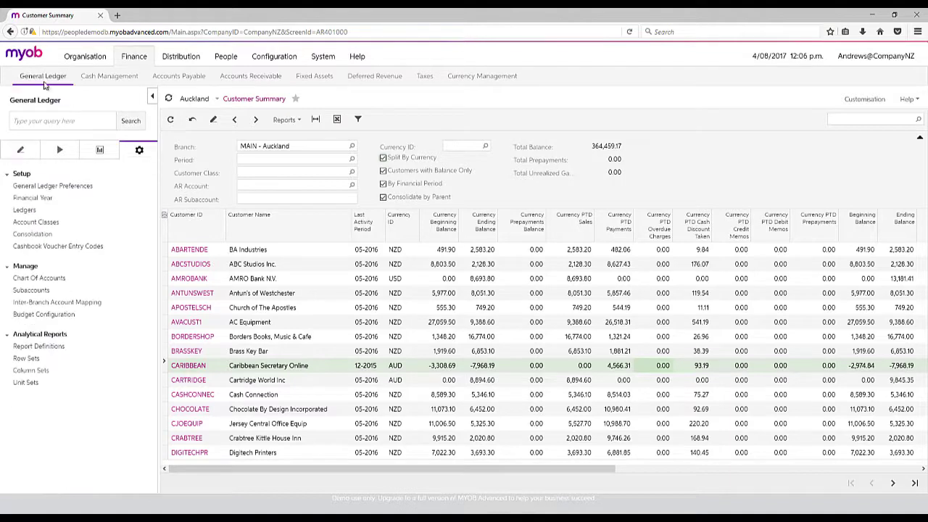
click(21, 152)
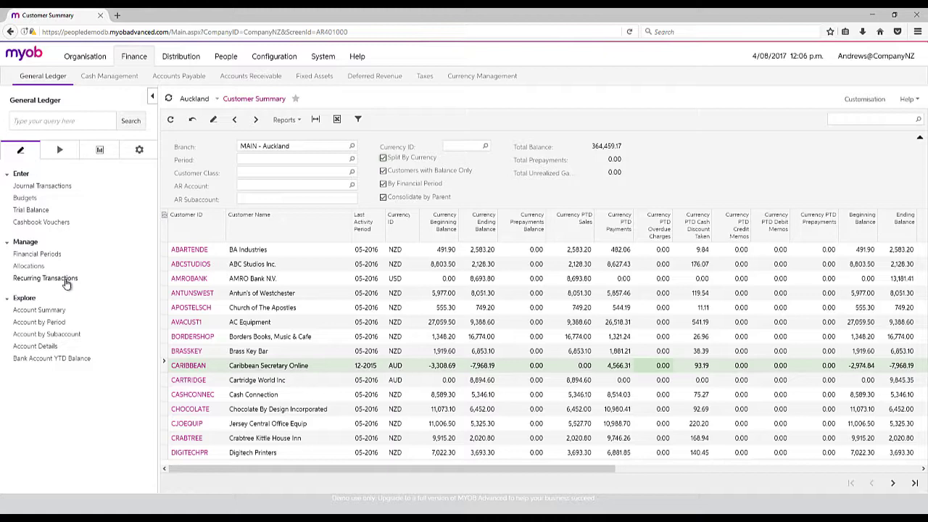
click(181, 76)
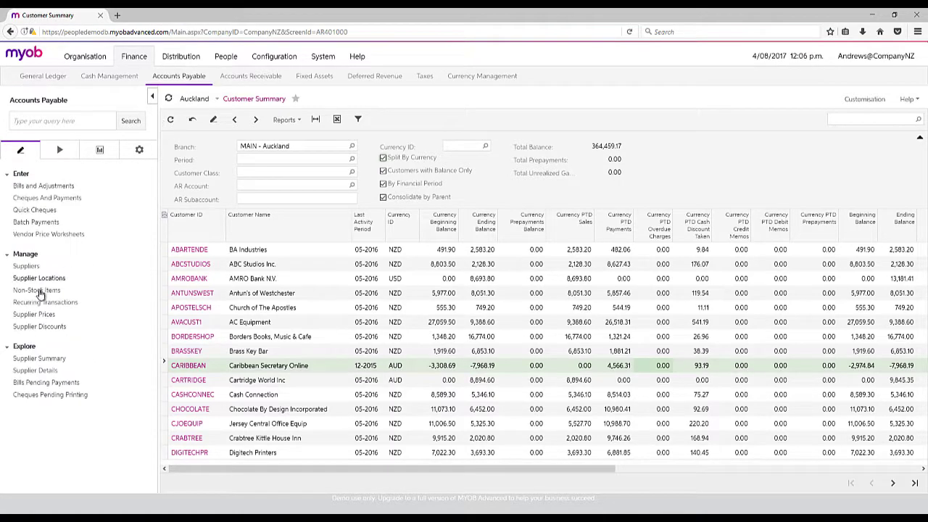
click(251, 76)
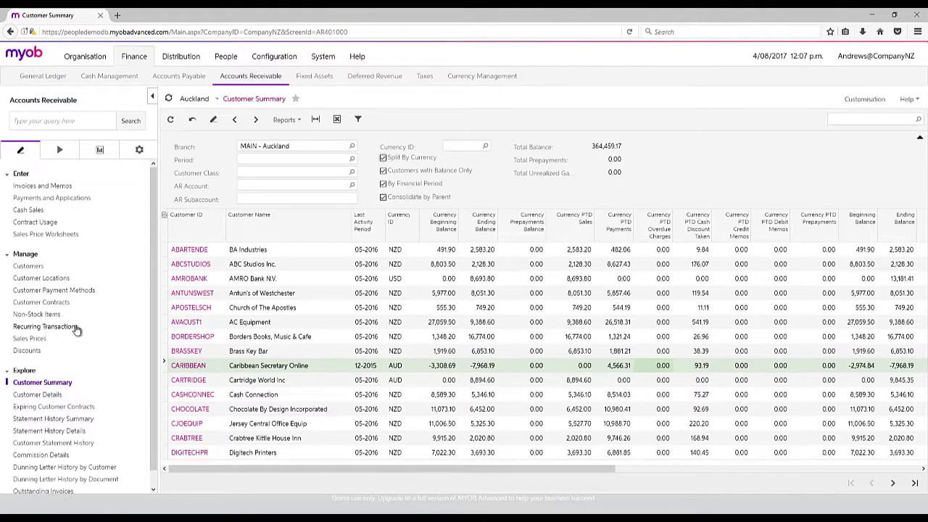
click(178, 76)
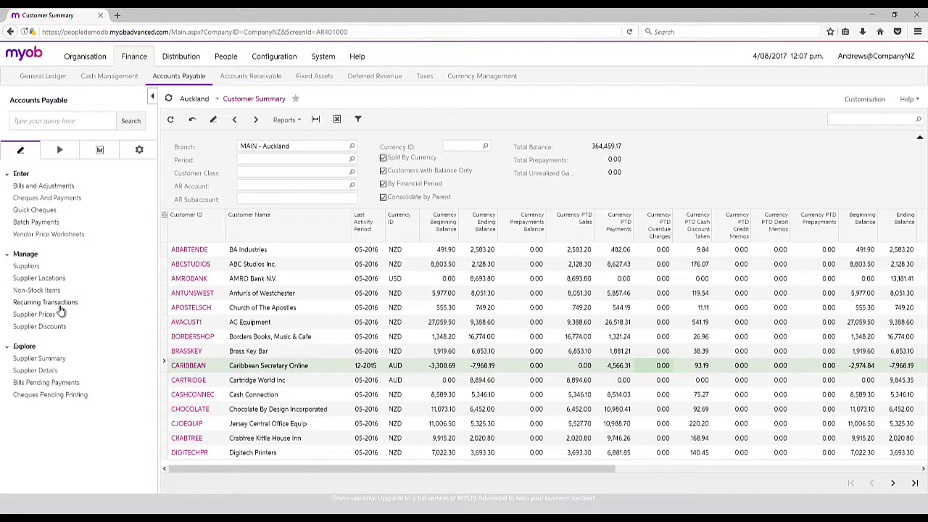
click(37, 77)
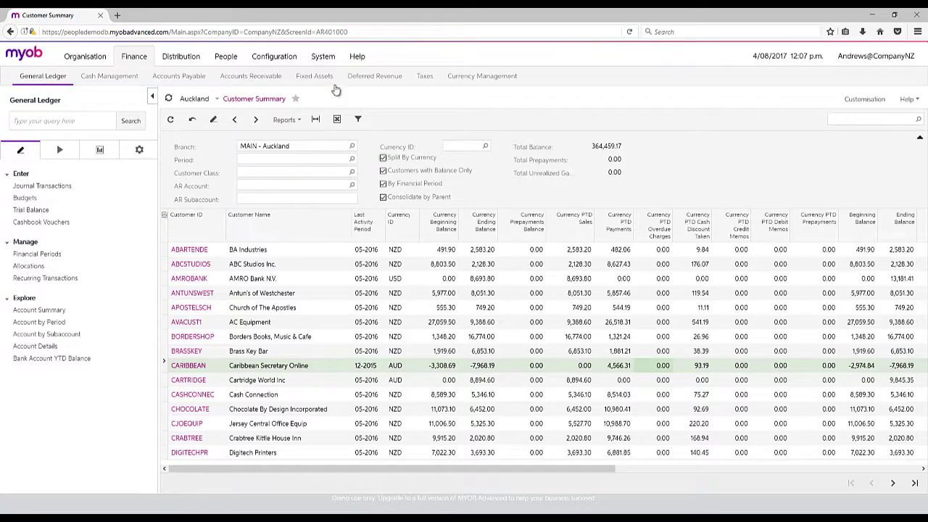
Glance at Deferred Revenue and Accounts Receivable, then show General Ledger processes like Post Transactions
click(377, 77)
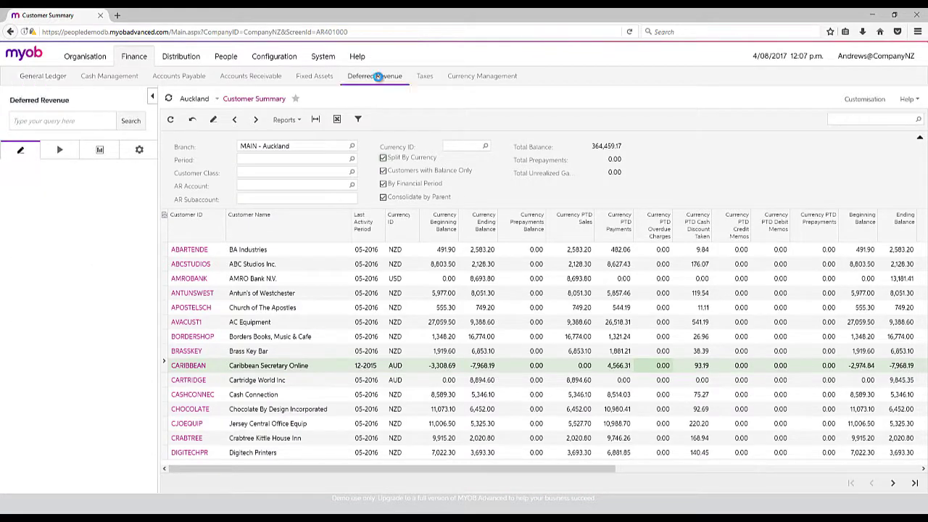
click(257, 76)
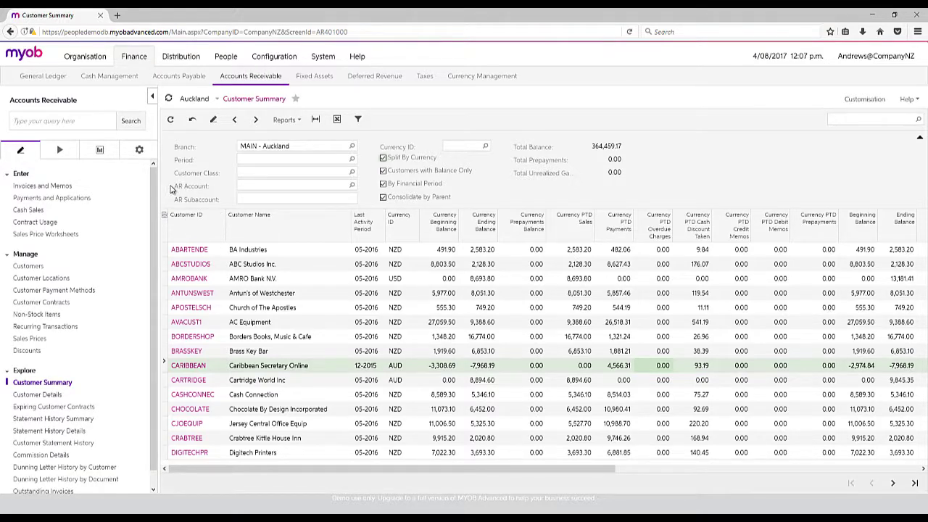
click(40, 76)
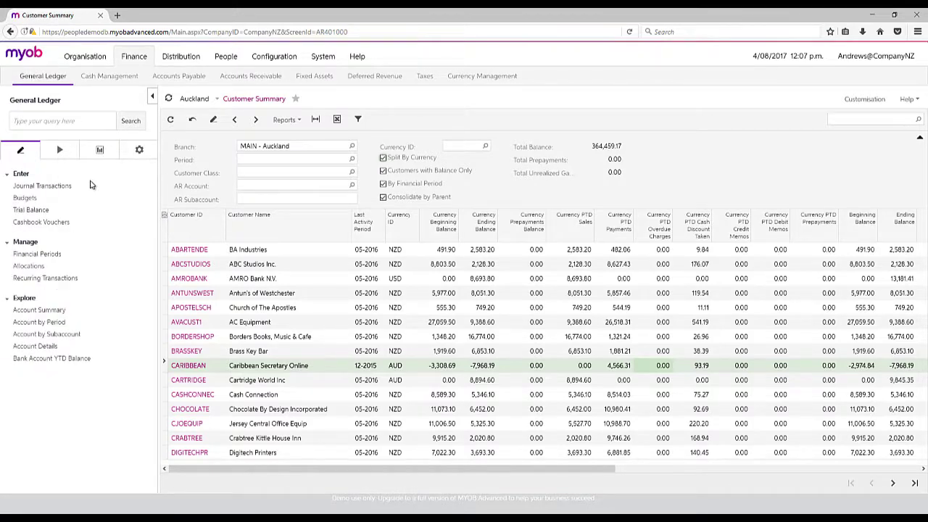
click(60, 154)
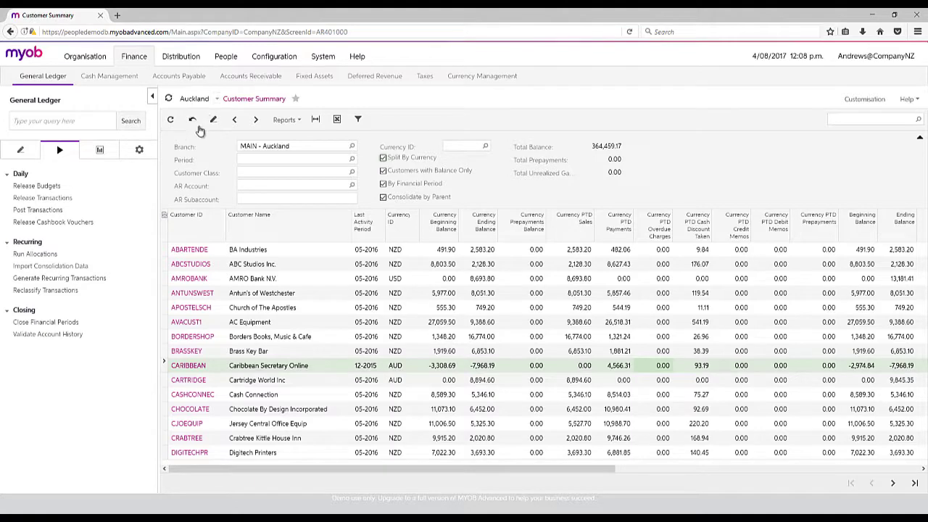
Open the Ledgers list, select ACTUAL, OPTFOR and PESFOR, then show General Ledger reports
click(140, 149)
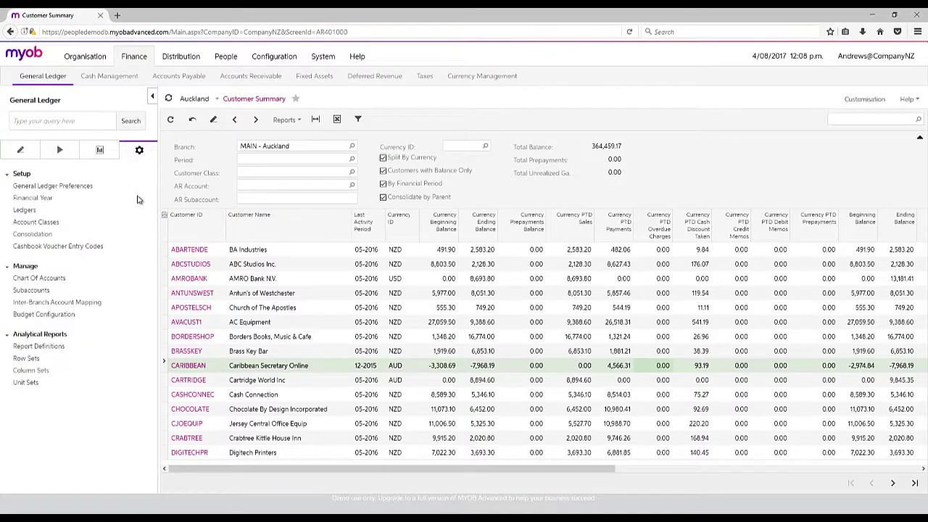
click(24, 209)
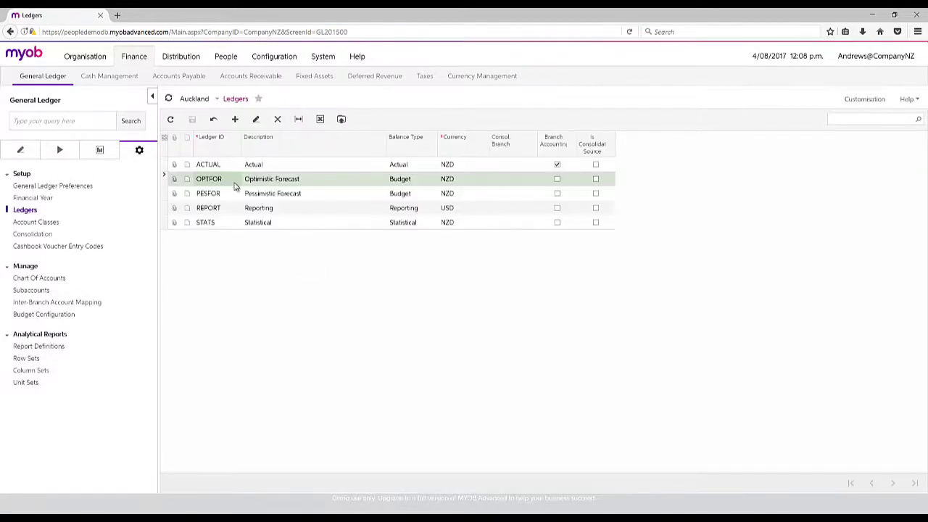
click(222, 167)
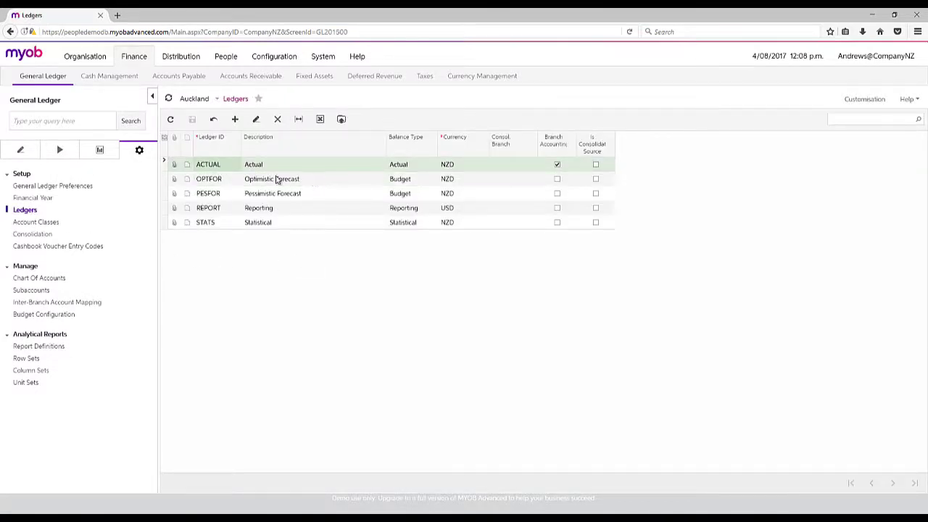
click(290, 183)
click(294, 194)
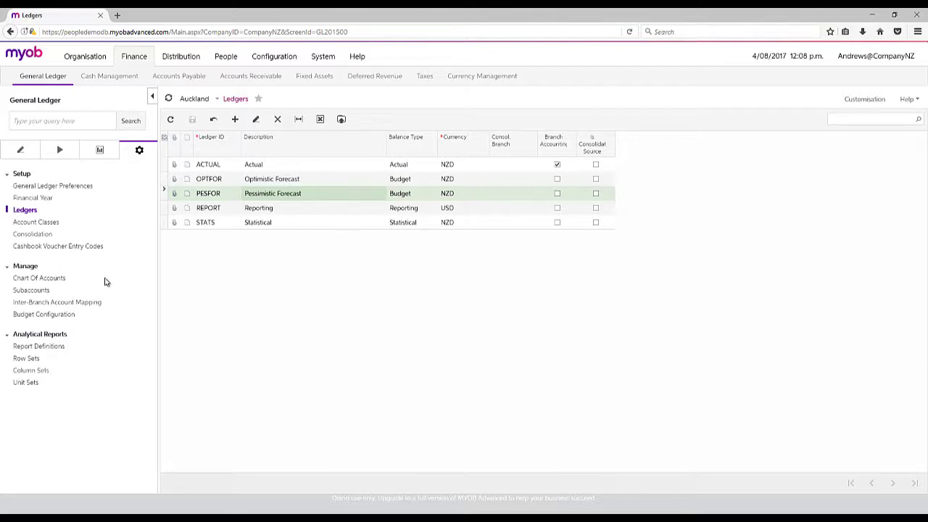
click(98, 151)
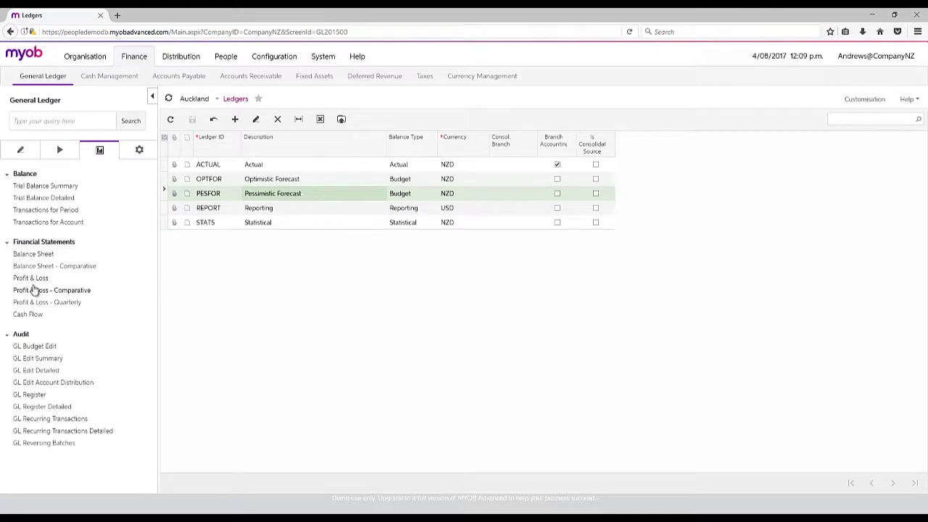
Open the Profit & Loss report (MAIN, ACTUAL, 12-2015) and view then close its DPL definition
click(34, 280)
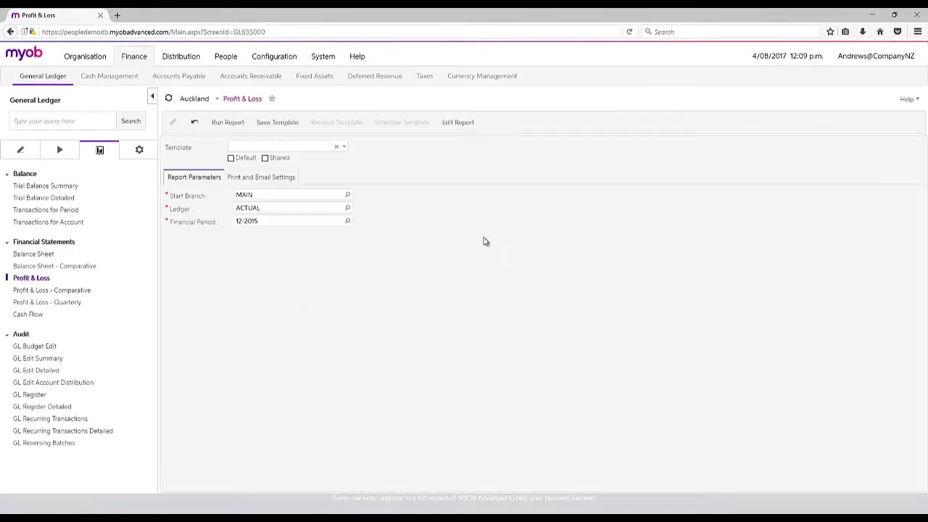
click(464, 123)
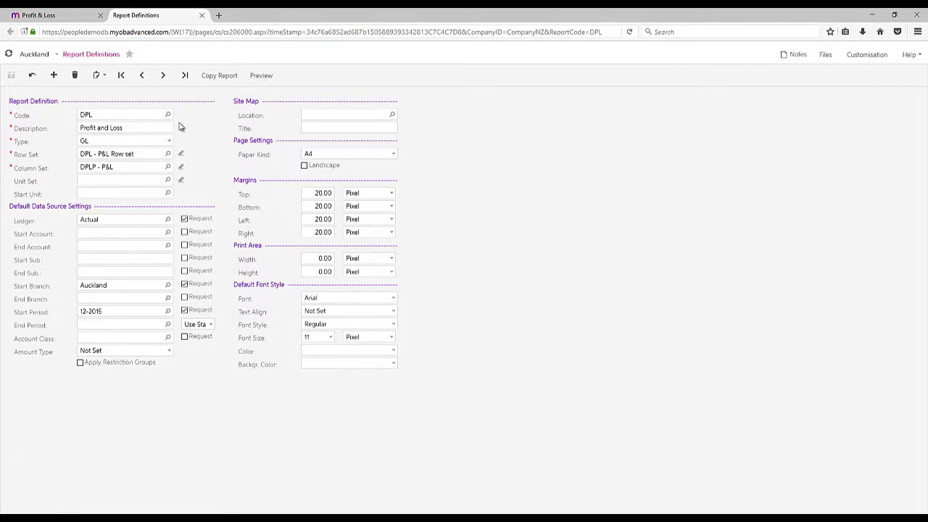
click(202, 15)
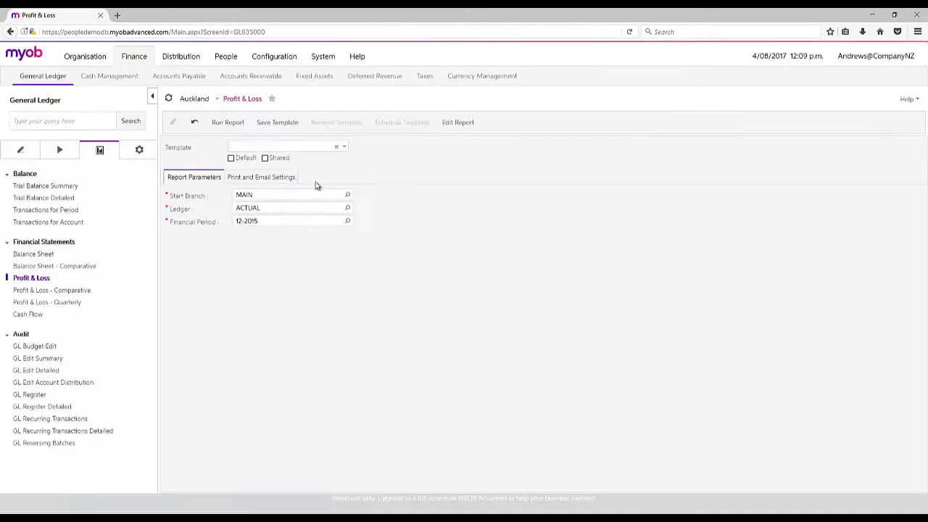
Run the Profit & Loss report, drill into SAL-SM transactions, then return to the Company NZ dashboard
click(229, 122)
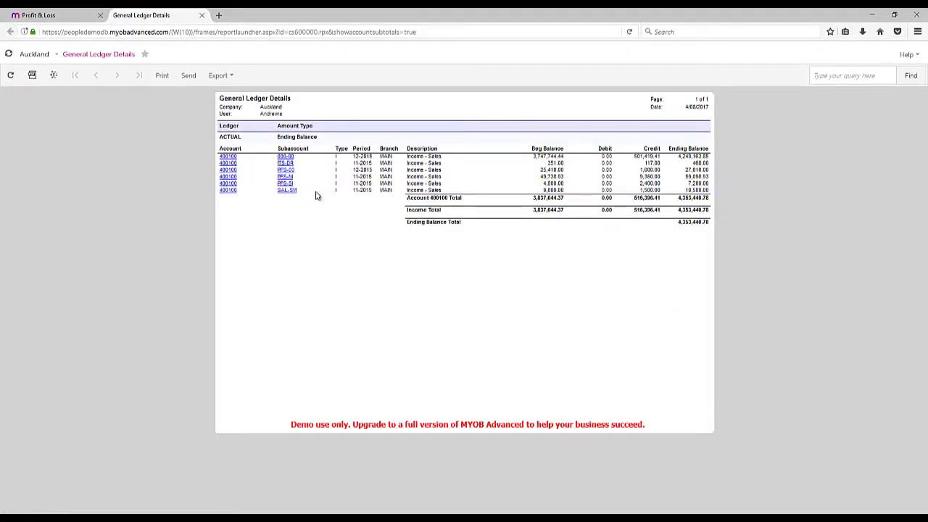
click(288, 190)
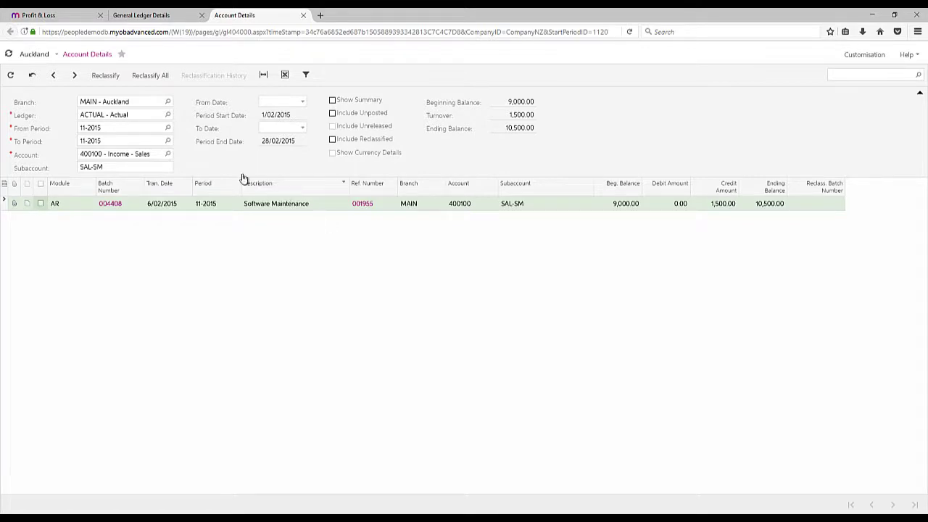
click(303, 15)
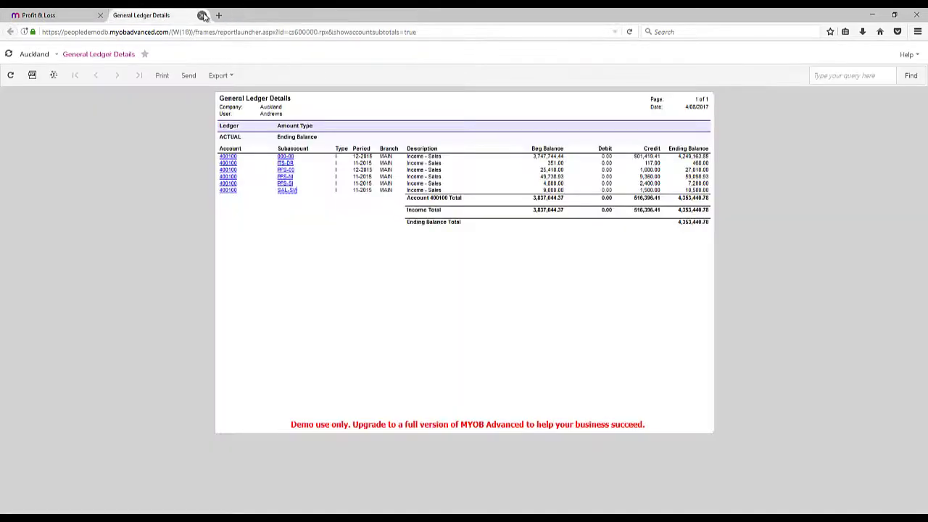
click(201, 15)
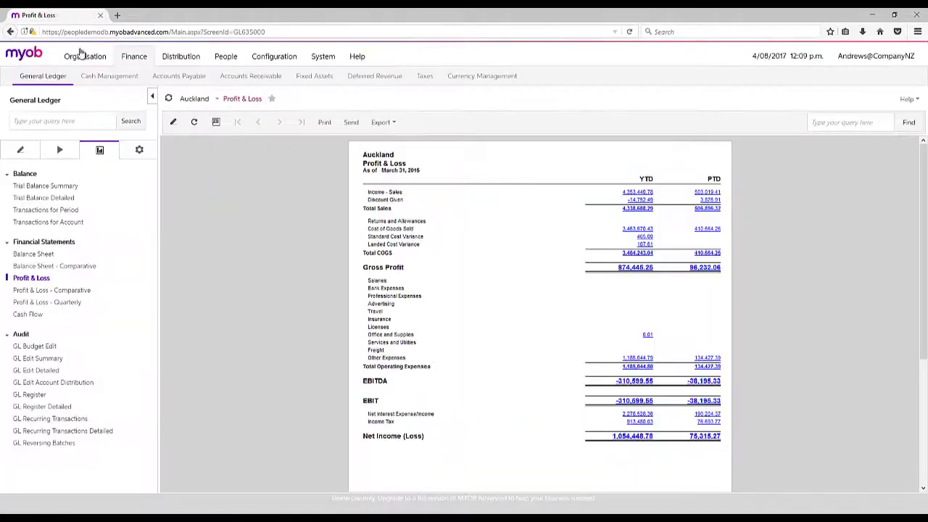
click(26, 58)
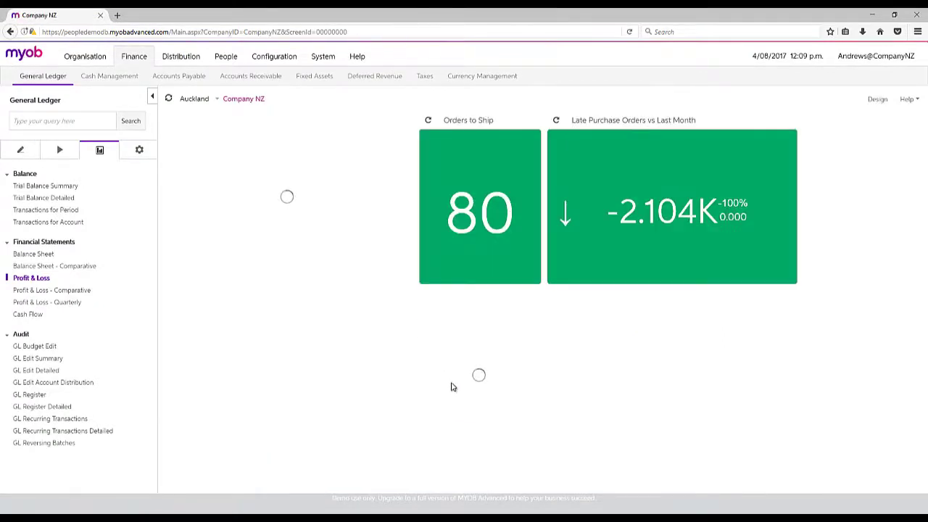